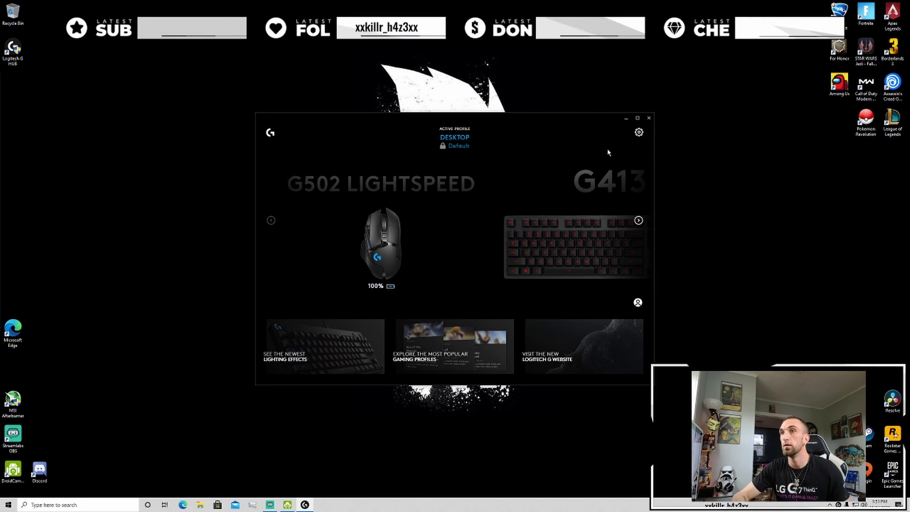
# Close G HUB and search the Start menu for 'device manager'
pyautogui.click(650, 119)
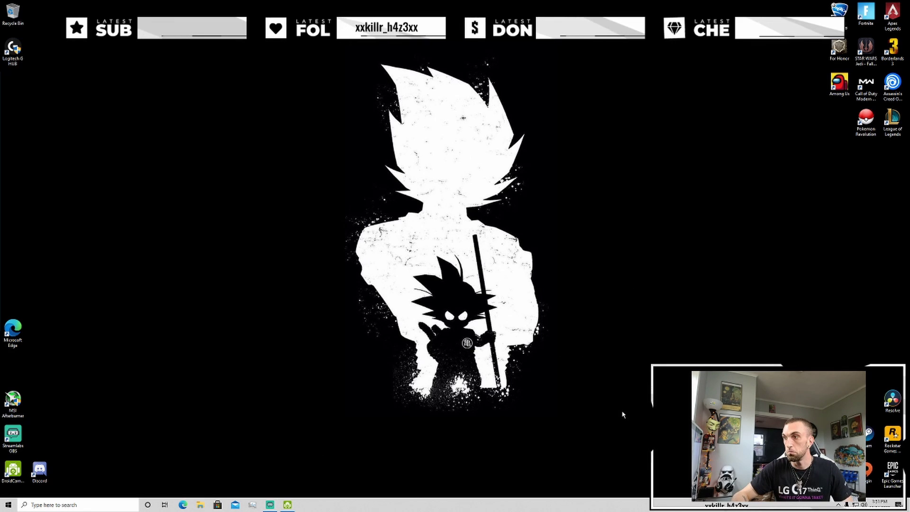
pyautogui.click(9, 505)
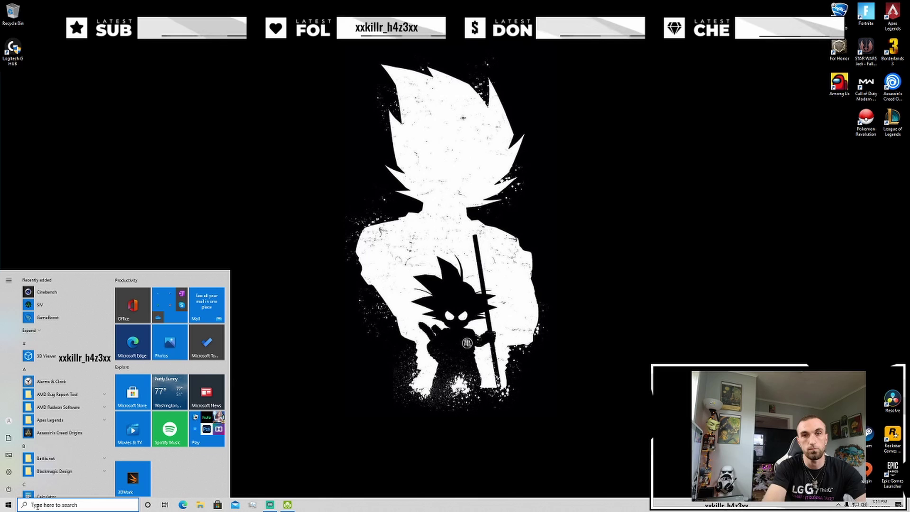
pyautogui.click(35, 505)
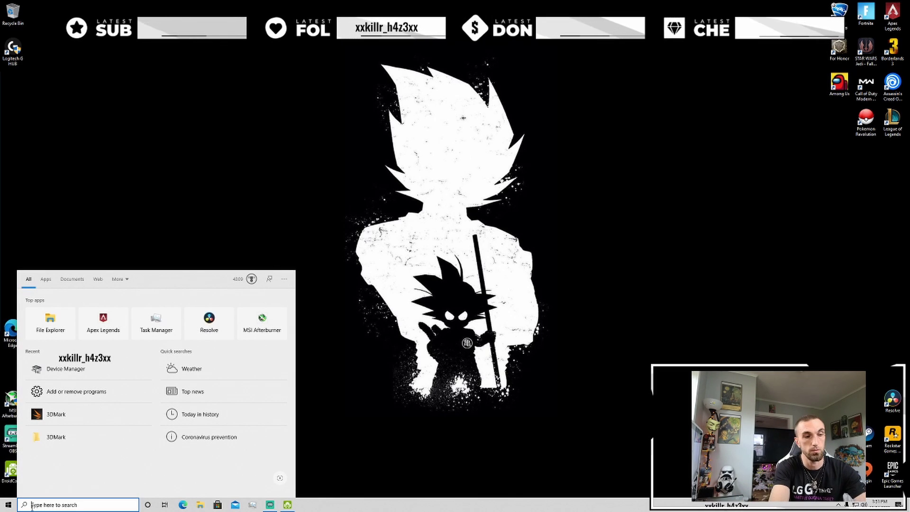
pyautogui.write('device manager')
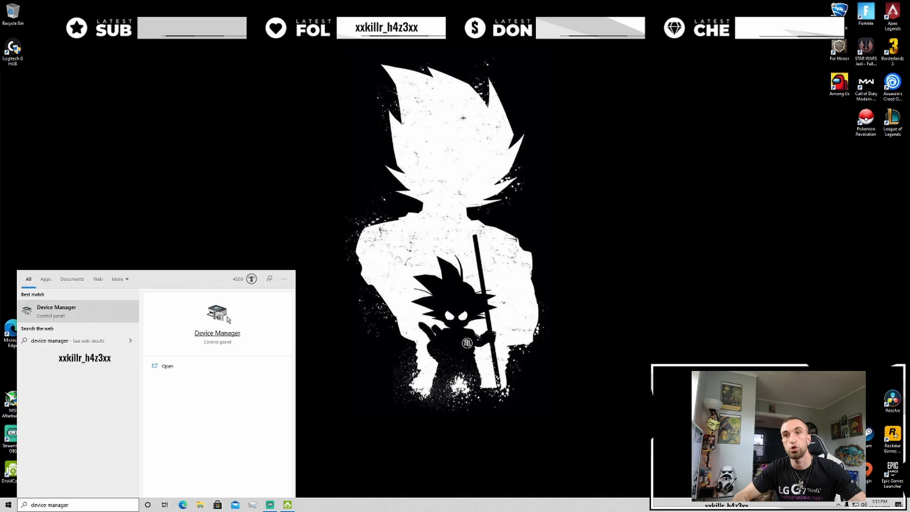
# Open Device Manager, check the Logitech G HUB Virtual Keyboard under Human Interface Devices, then minimize
pyautogui.click(216, 334)
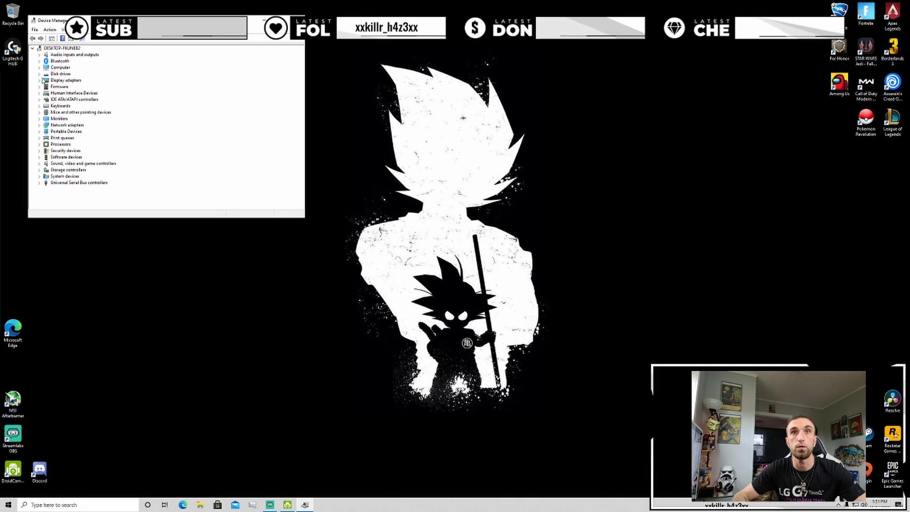
pyautogui.click(40, 93)
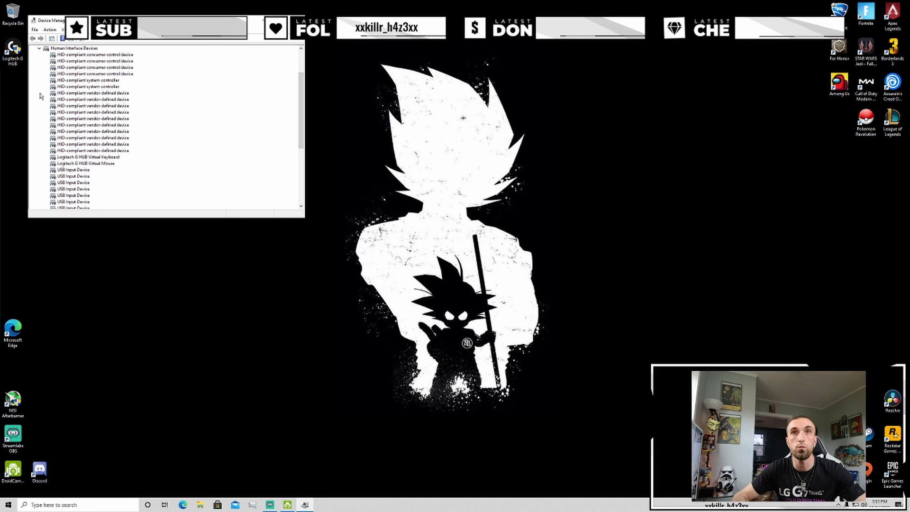
pyautogui.scroll(-4, 86, 97)
pyautogui.scroll(-4, 99, 98)
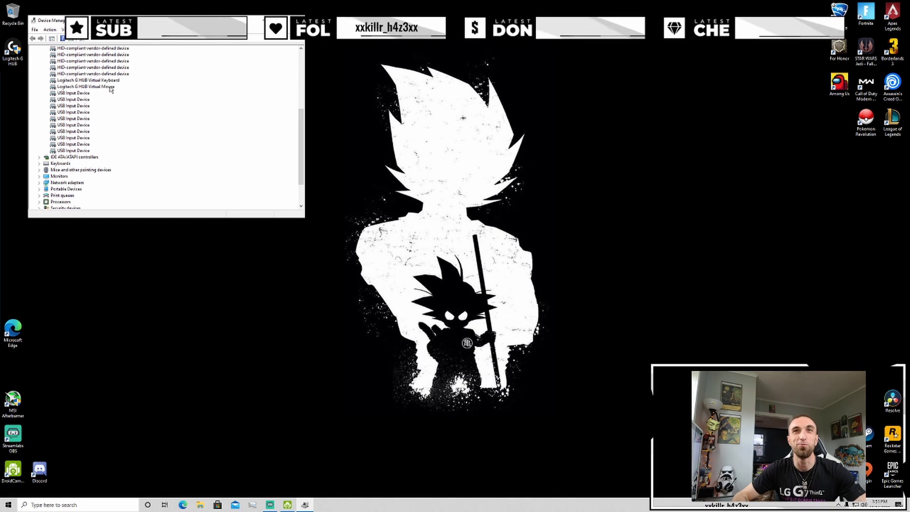
pyautogui.rightClick(96, 81)
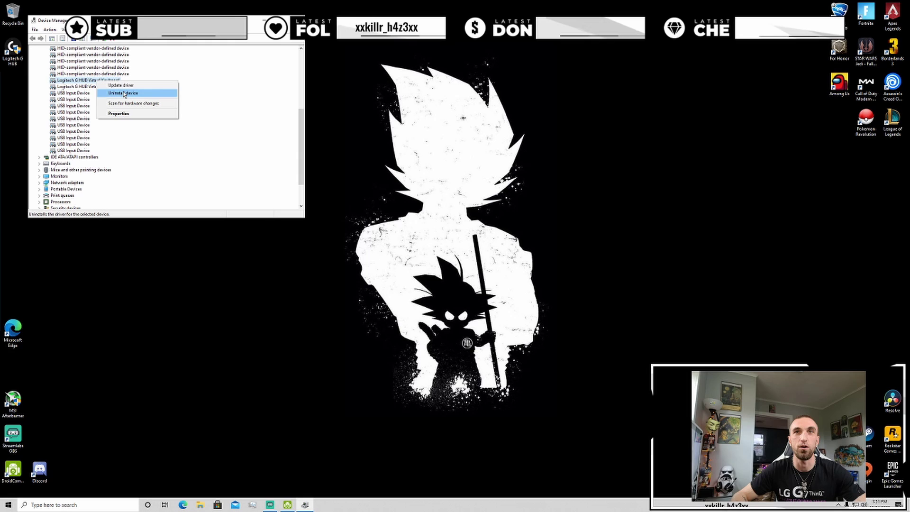
pyautogui.click(172, 170)
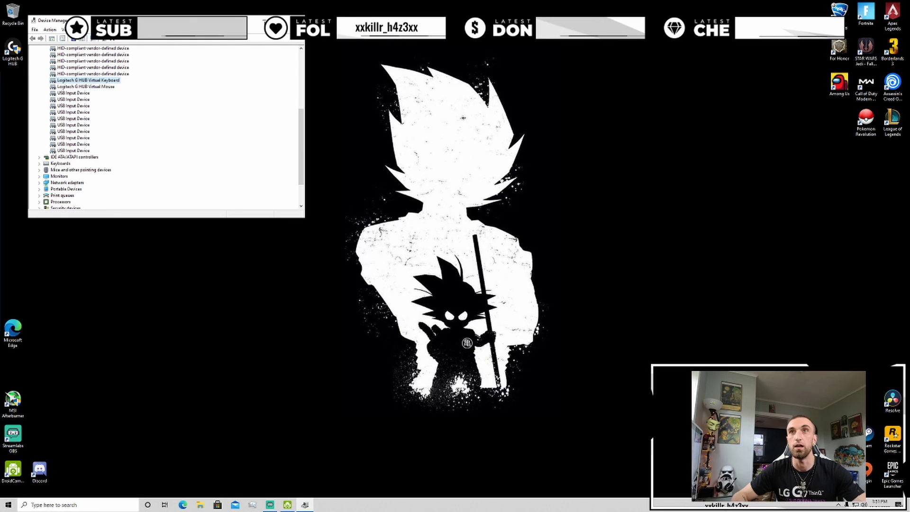
pyautogui.click(264, 21)
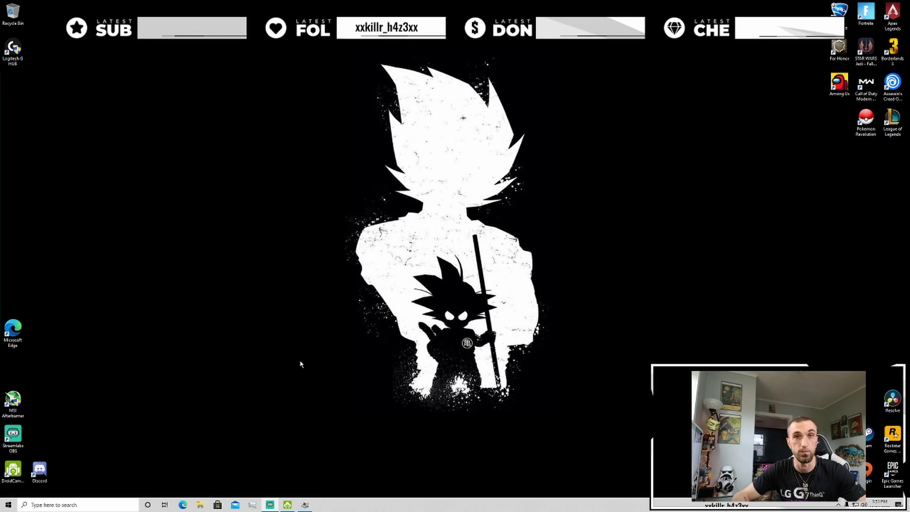